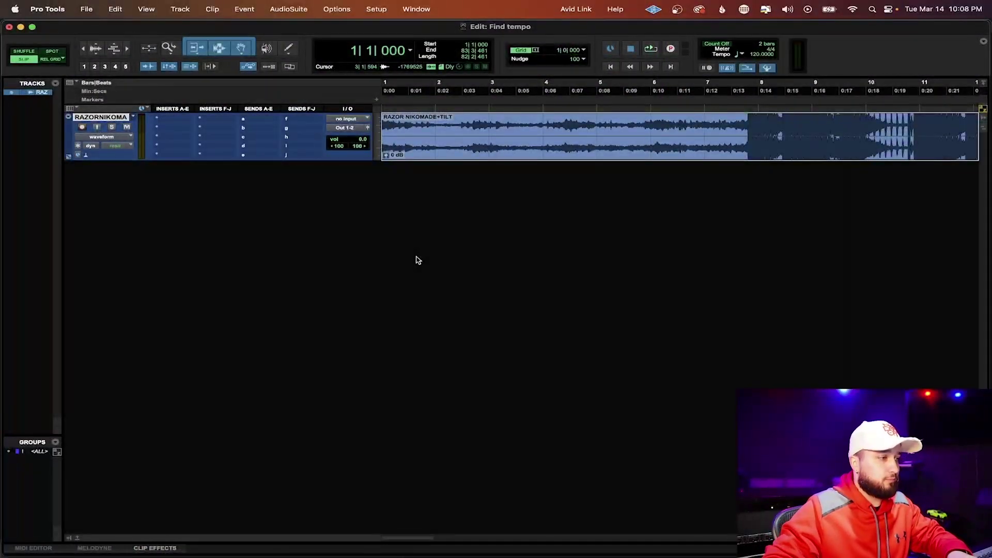
- Zoom out to survey the whole beat clip before finding the drum entry
key("super+bracketleft")
key("super+bracketleft")
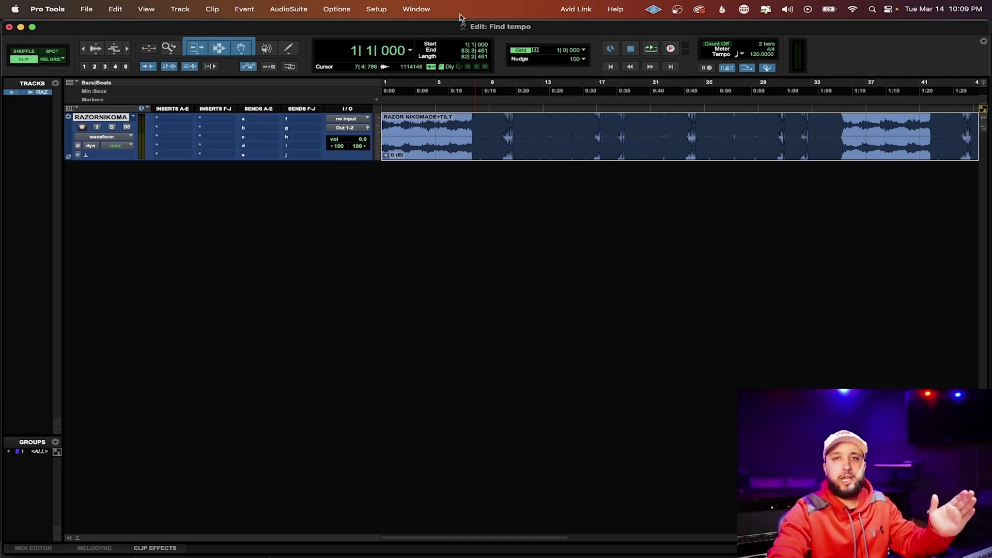
- Snap to the first kick transient near bar 7 and split the clip at 7|4|276
key("super+a")
key("super+bracketright")
key("super+bracketright")
key("super+bracketright")
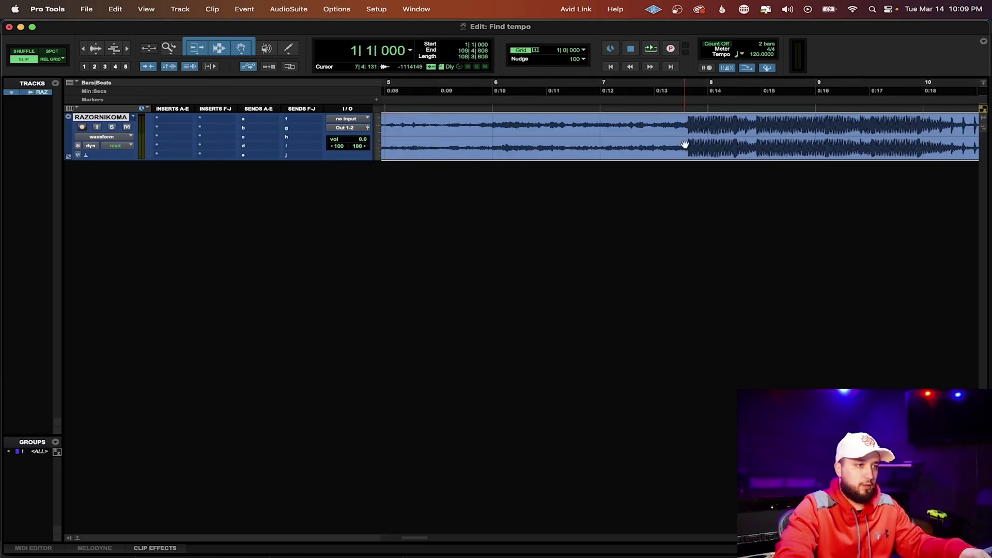
left_click(674, 126)
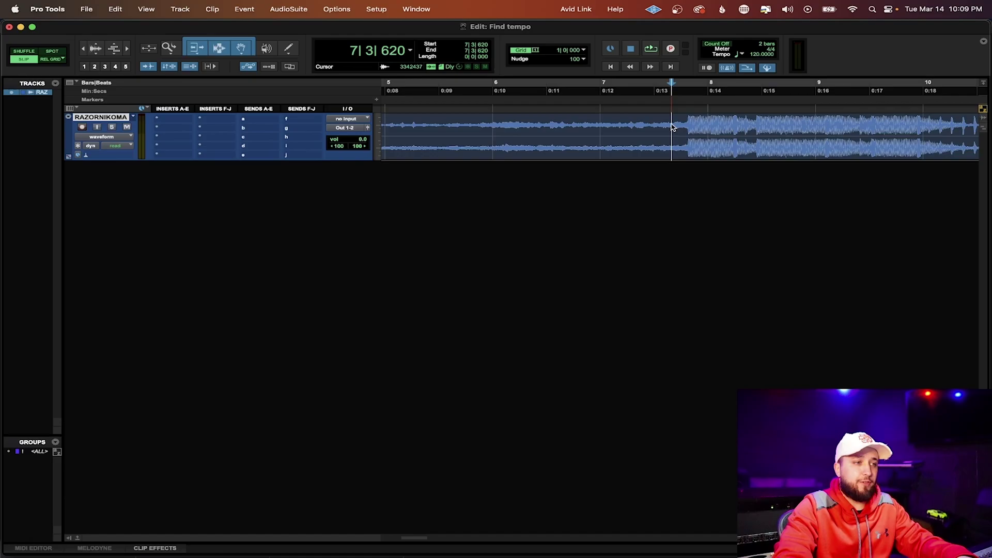
left_click(679, 127)
key("Tab")
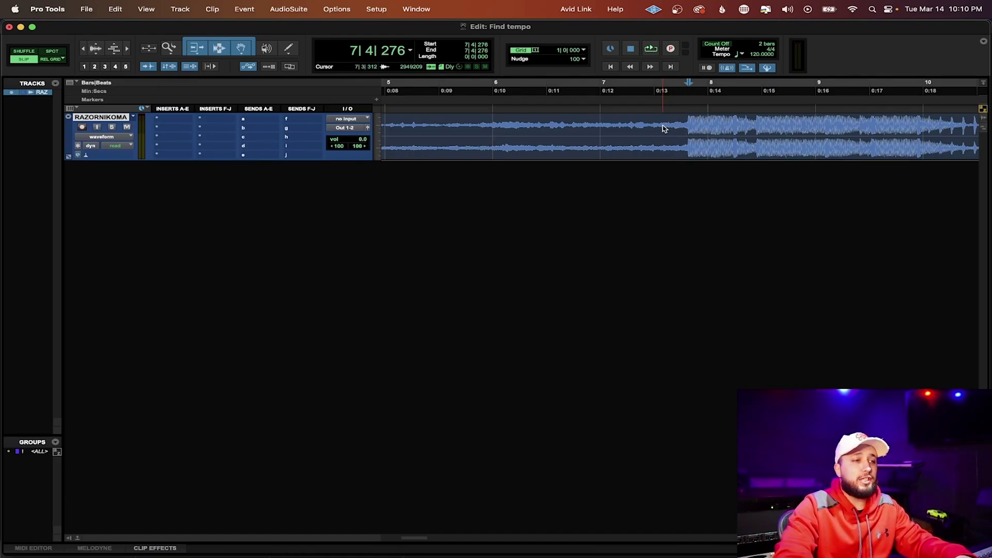
key("b")
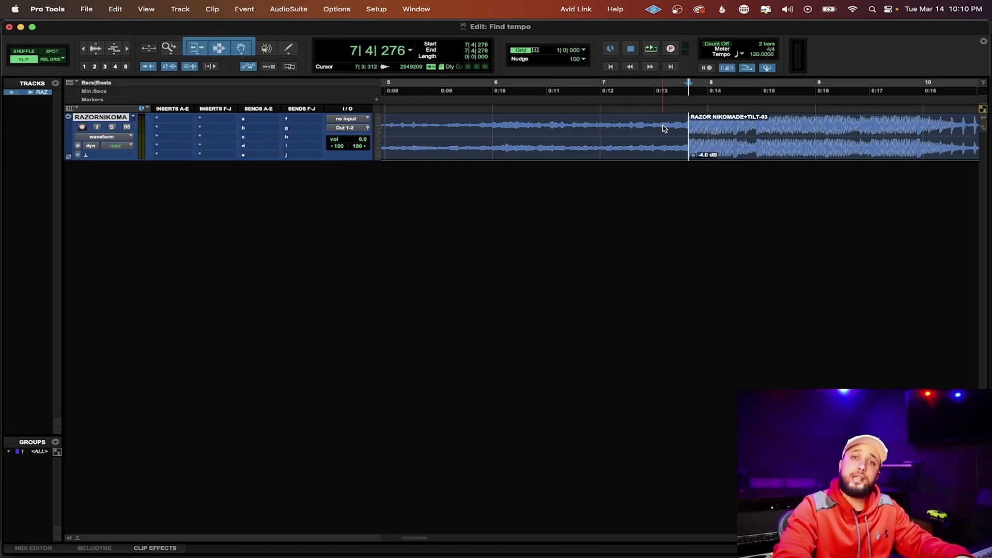
- Play back to check the cut, split again at 9|3|093, and select the middle clip
key("space")
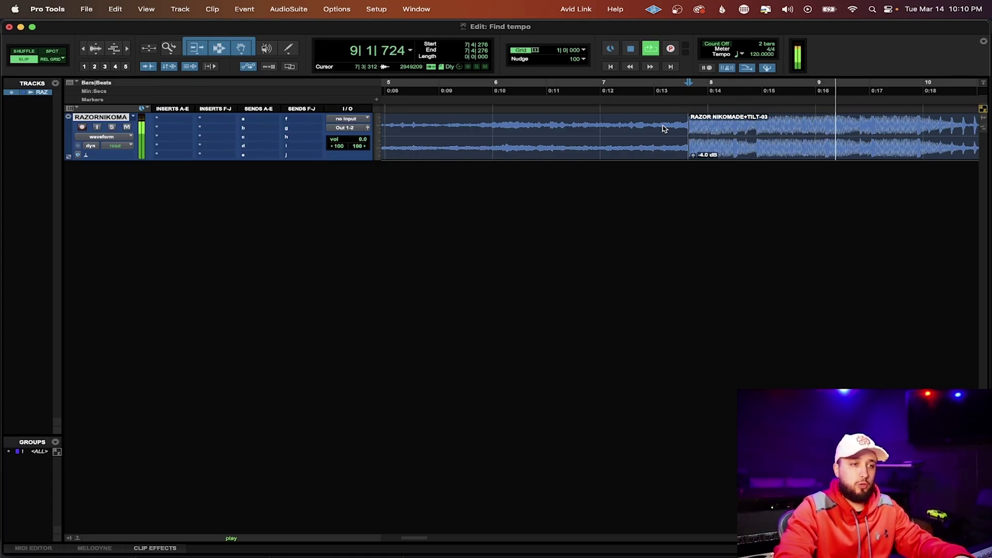
key("space")
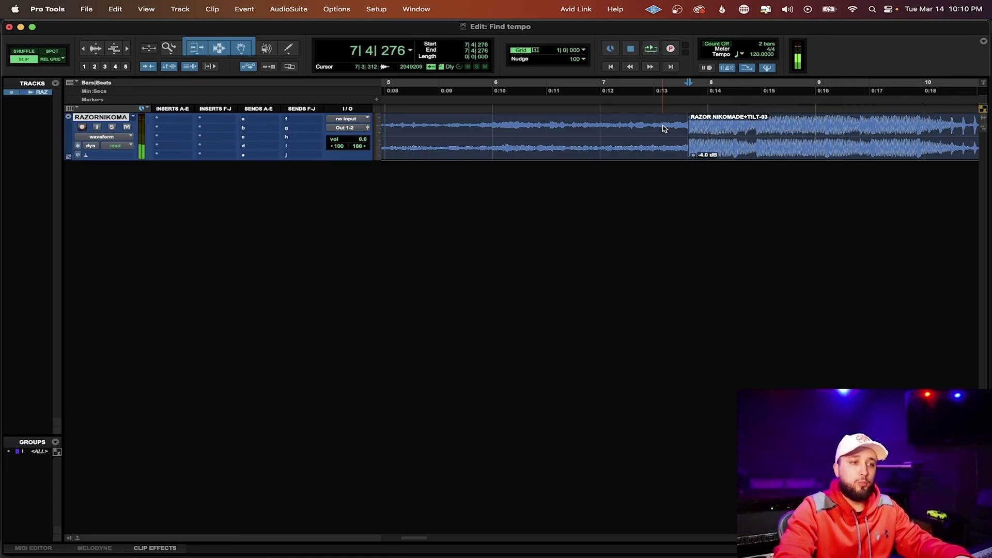
left_click(871, 129)
key("super+e")
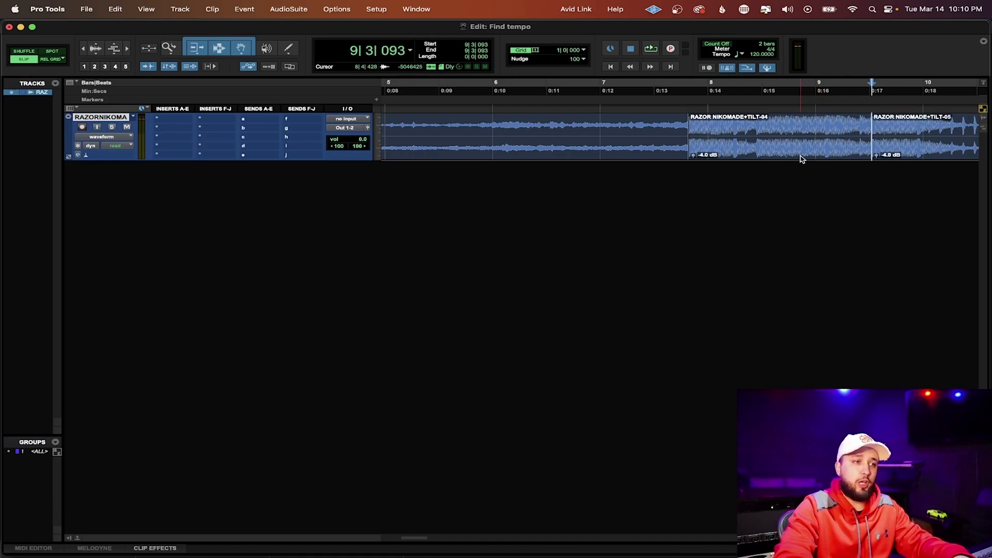
left_click(802, 158)
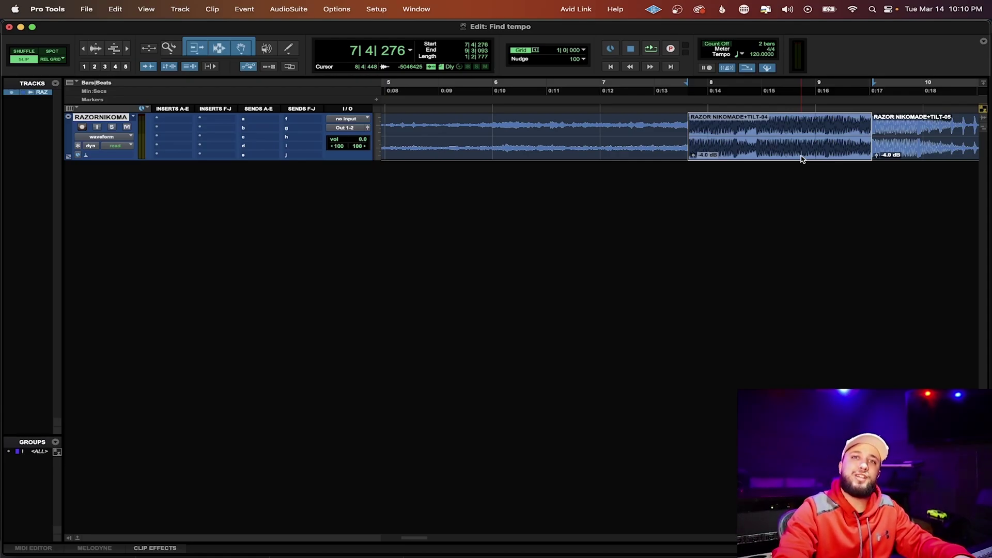
key("space")
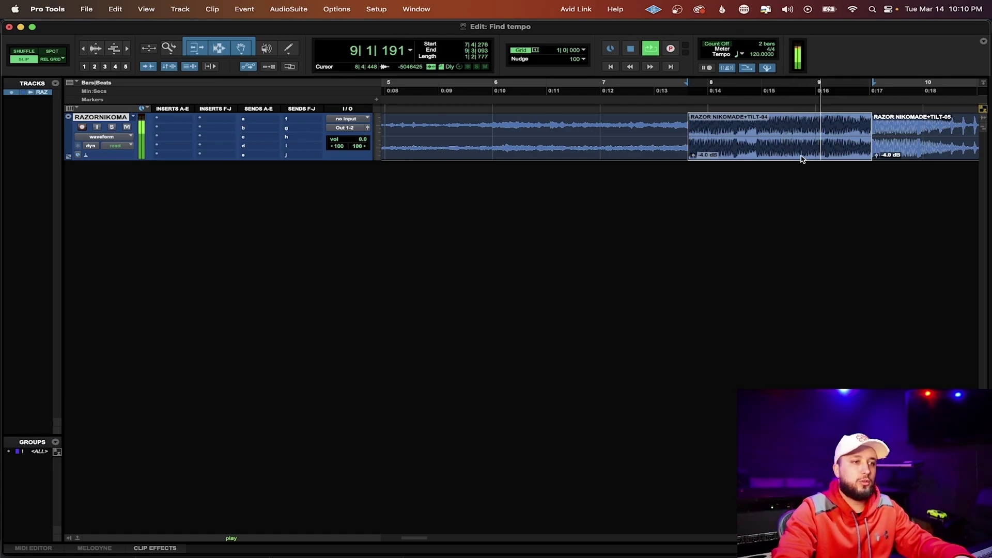
key("space")
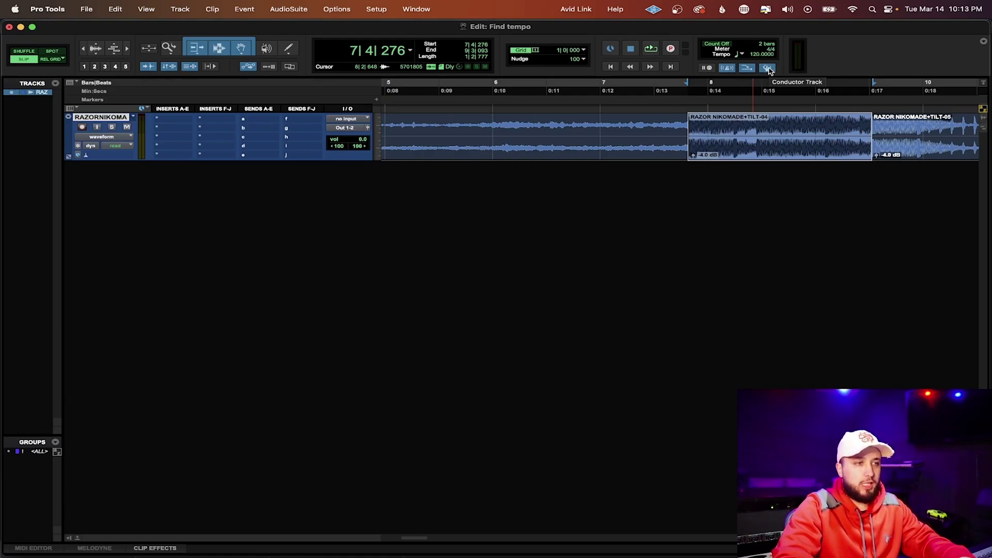
left_click(767, 69)
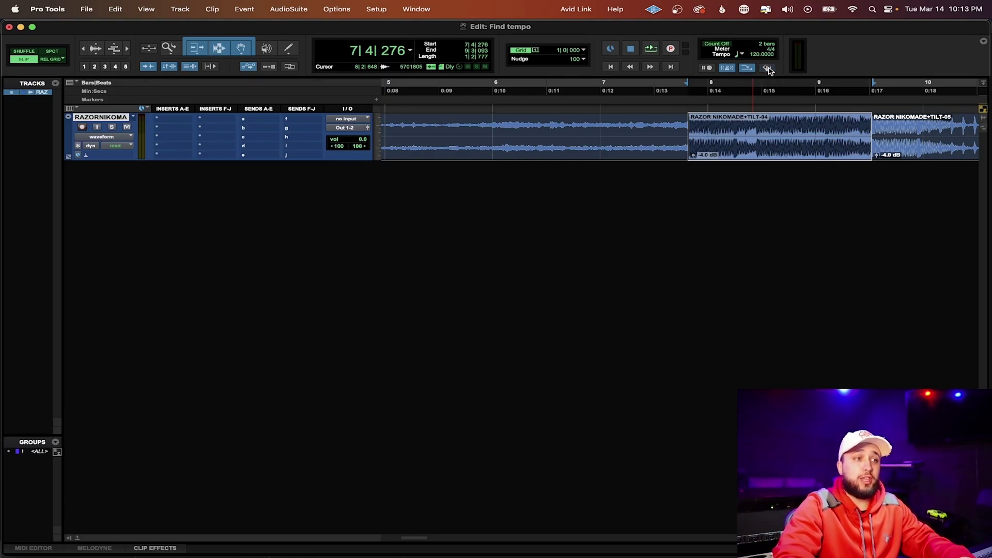
left_click(768, 68)
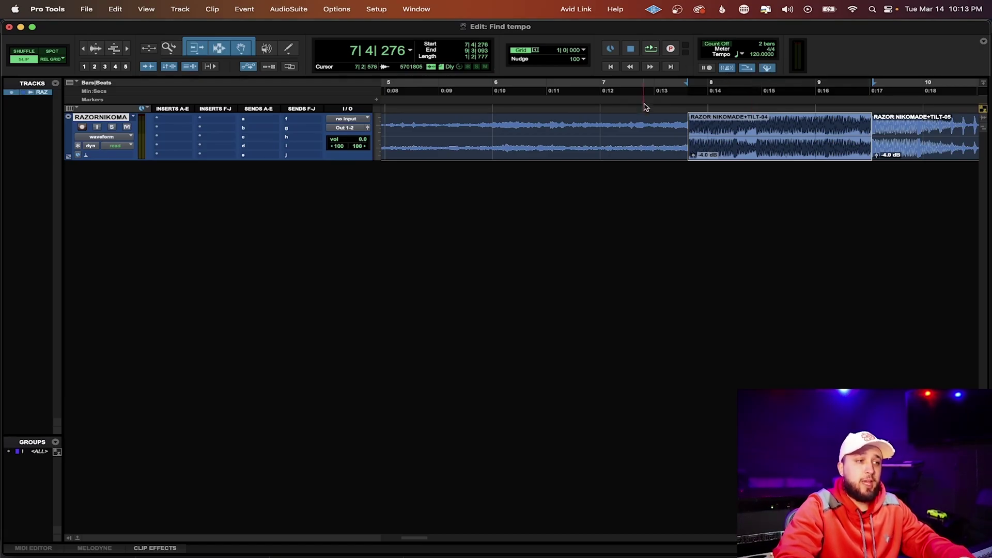
left_click(249, 8)
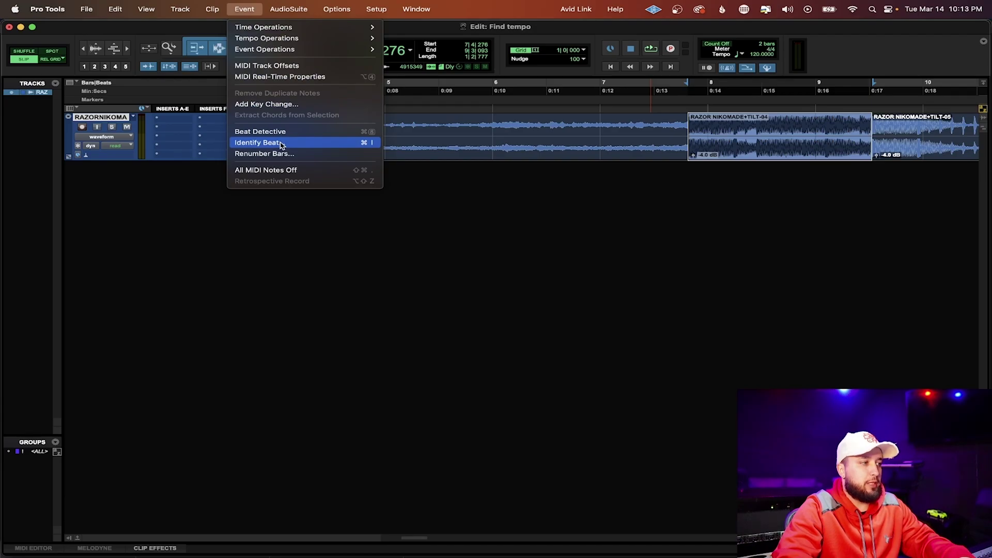
left_click(588, 302)
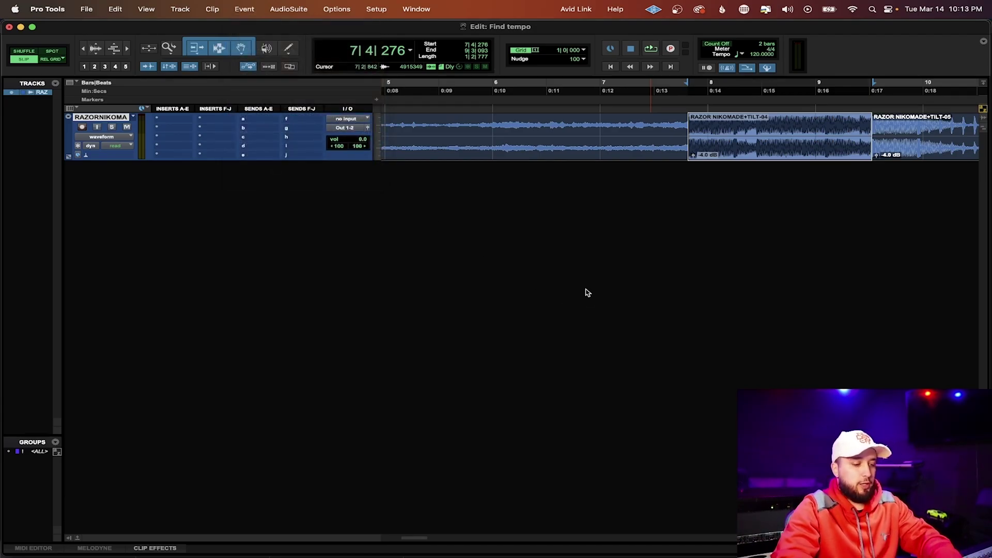
- In Add Bar|Beat Markers, set the loop from bar 1 to bar 3, giving 140.9899 BPM
key("super+i")
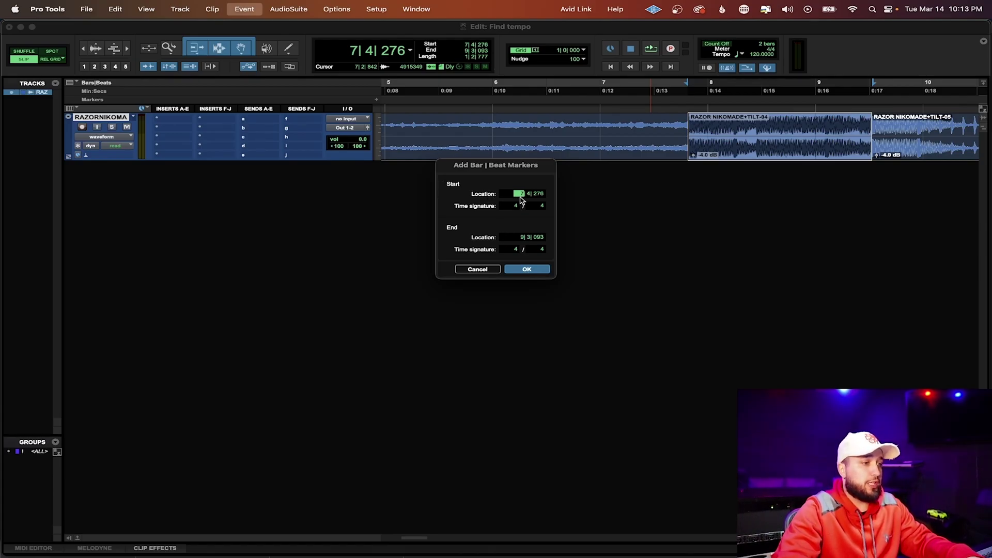
type("1| 1| 000")
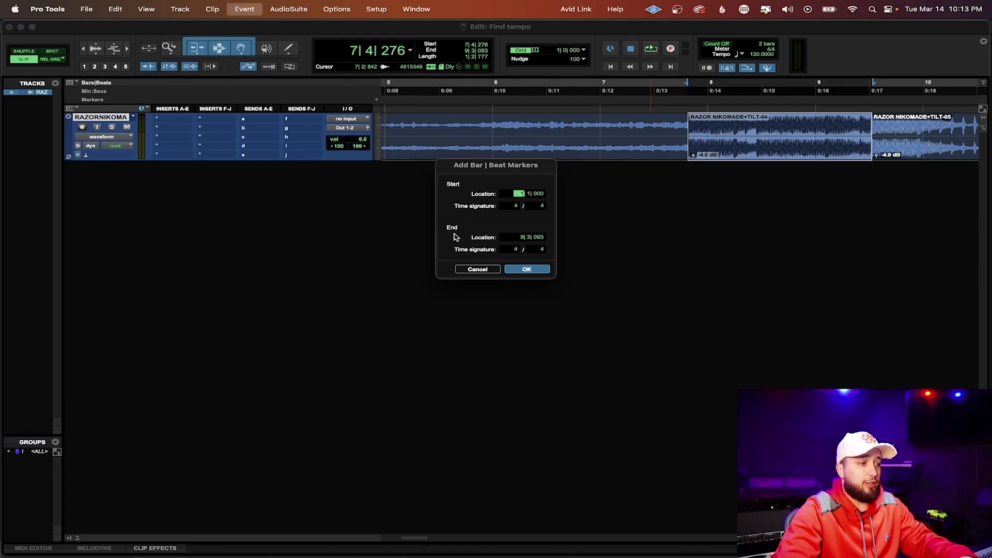
left_click(522, 239)
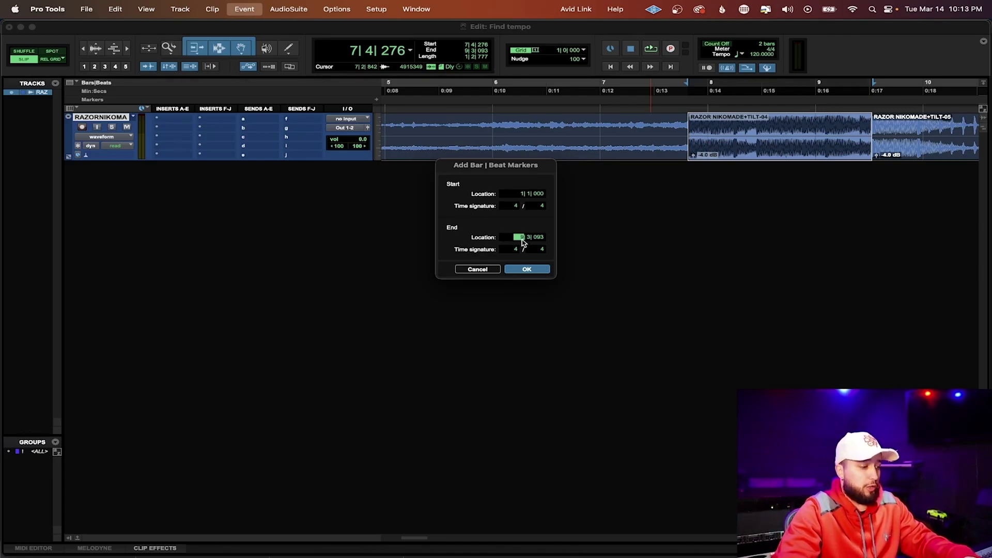
type("3| 1| 000")
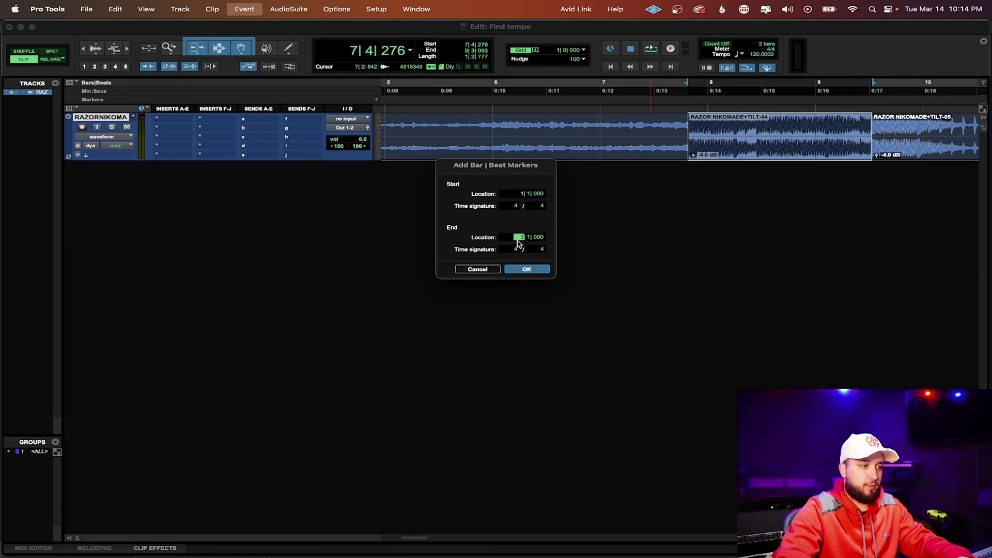
key("Return")
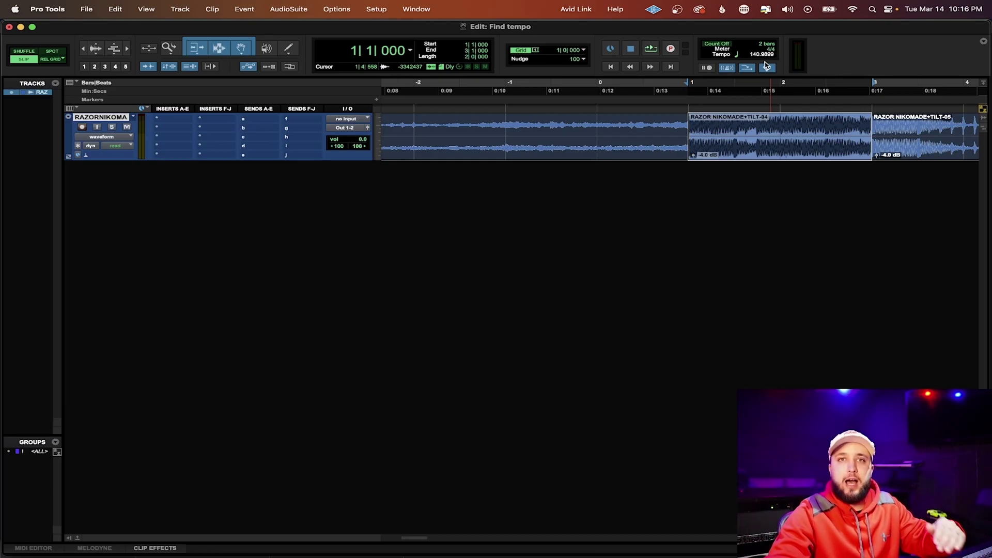
- Undo the 140.9899 tempo, enter 141 BPM as the session tempo, and zoom to the bar 9 kick
key("super+bracketleft")
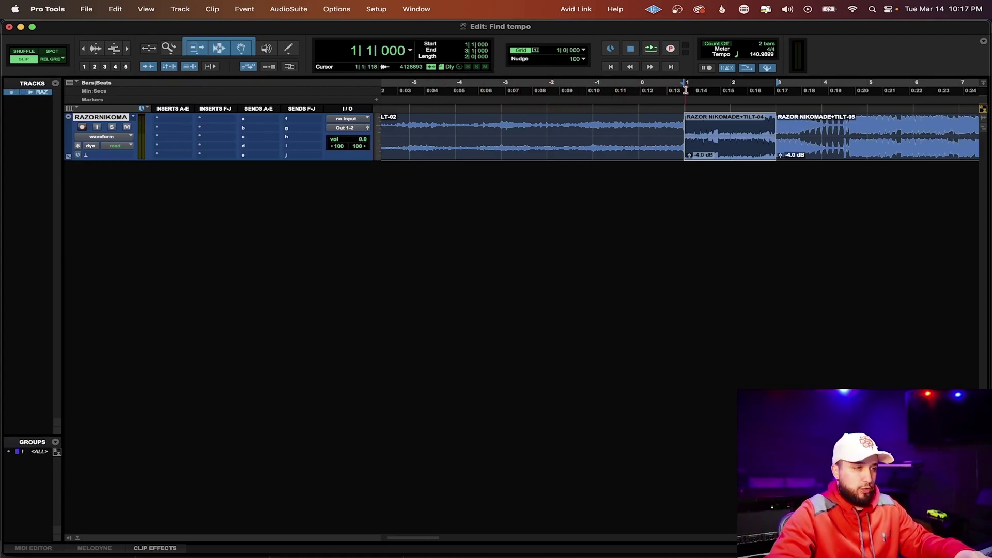
key("super+z")
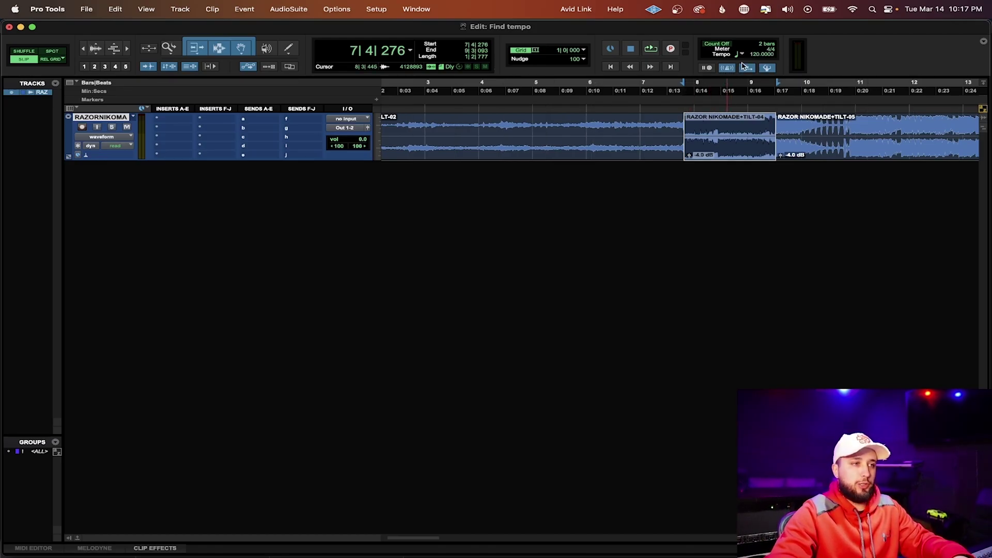
left_click(758, 55)
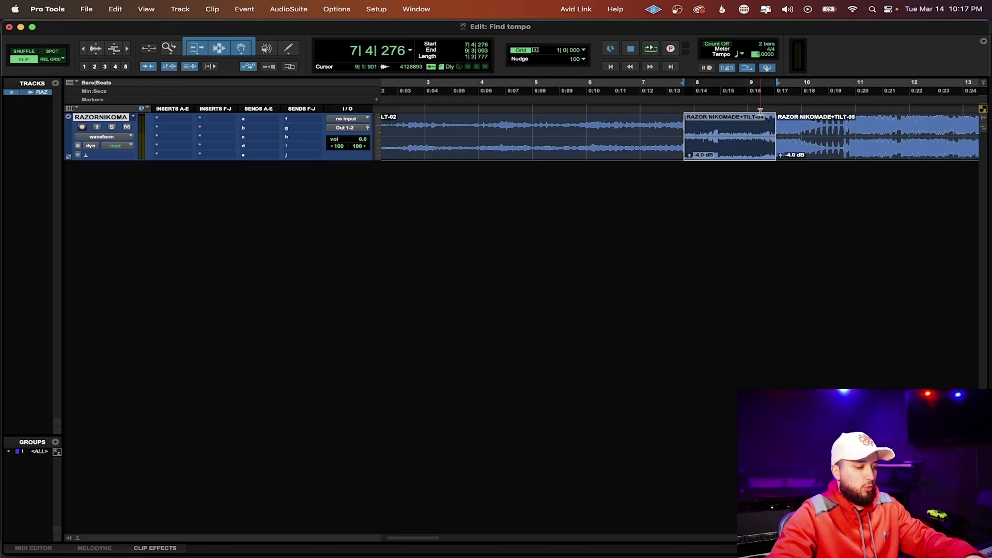
type("141")
key("Return")
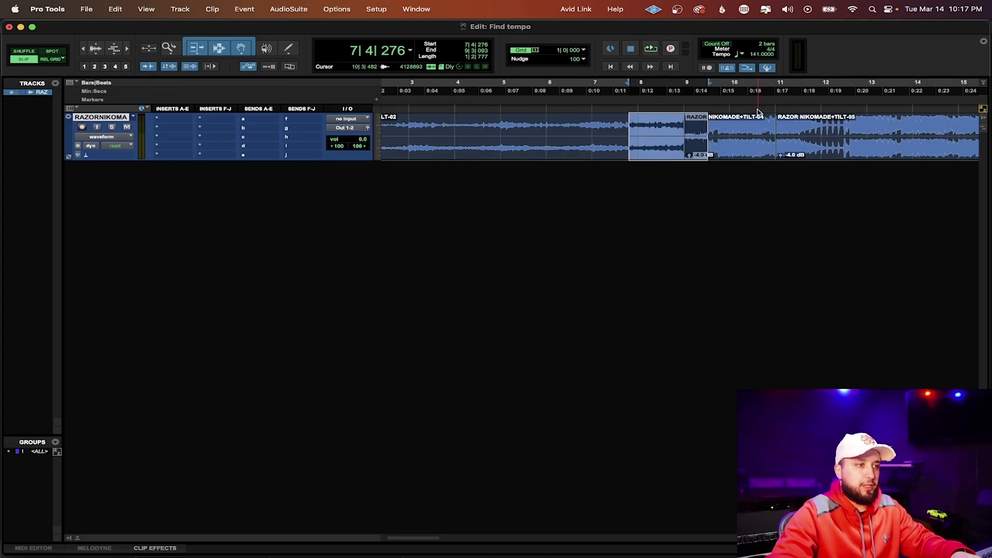
left_click(685, 130)
key("super+bracketright")
key("super+bracketright")
key("super+bracketright")
key("super+bracketright")
key("super+bracketright")
key("super+bracketright")
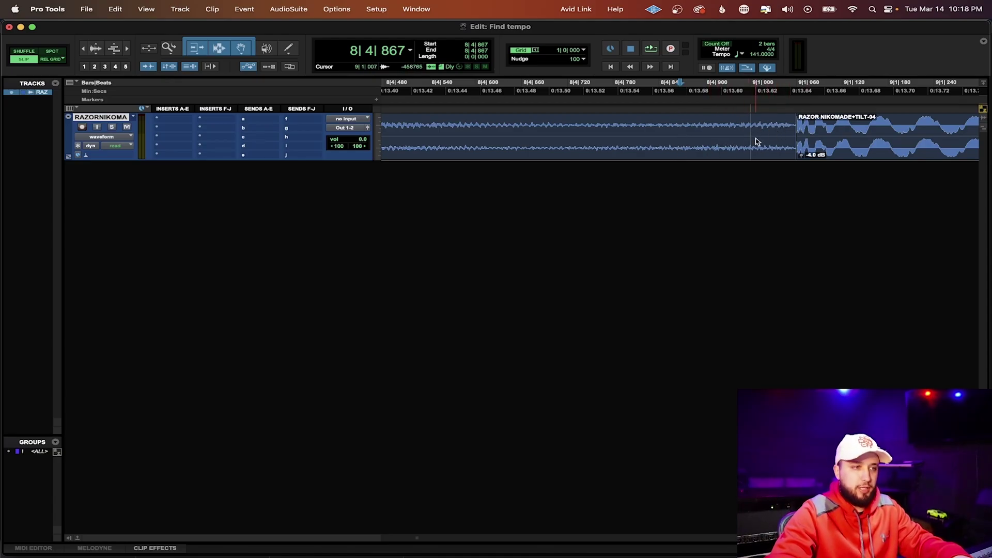
- In Grid mode, drag the RAZOR NIKOMADE+TILT-04 clip so it starts exactly at 9|1|000
left_click(837, 144)
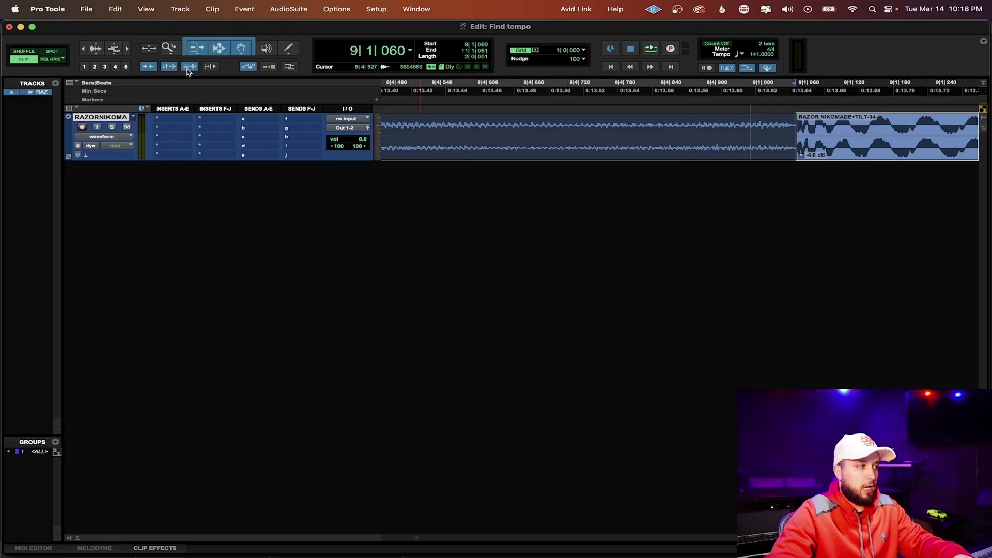
left_click(53, 59)
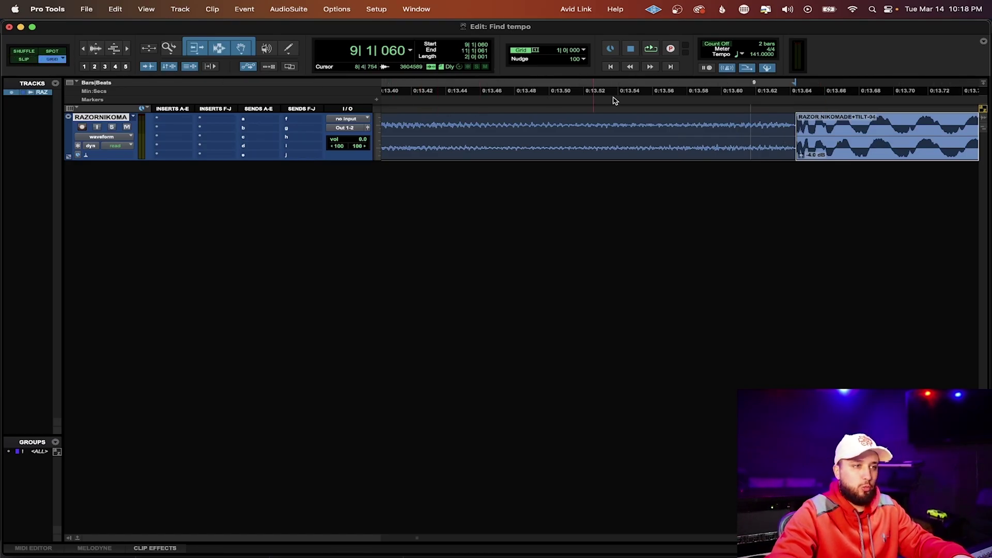
left_click_drag(833, 149, 2, 109)
left_click(761, 137)
key("r")
key("r")
key("r")
key("r")
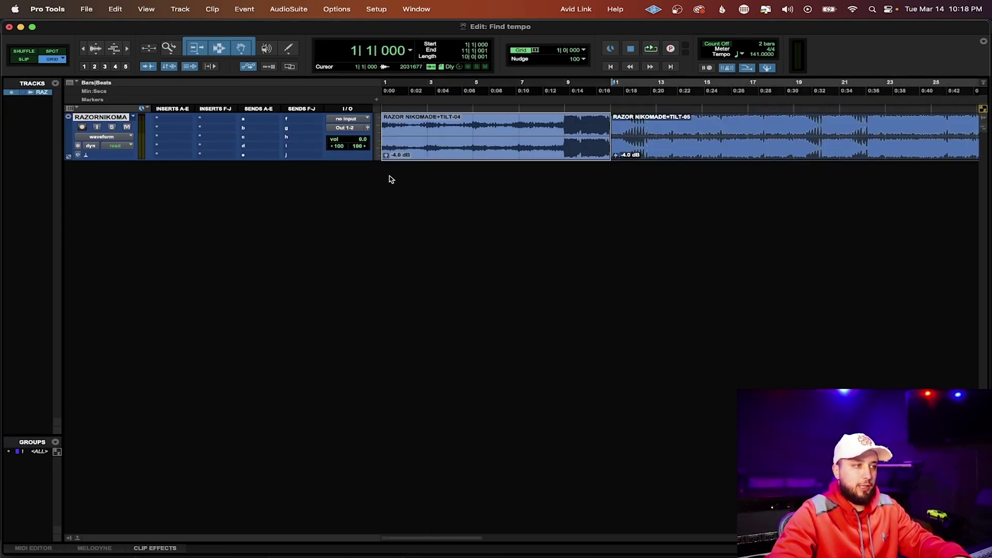
key("r")
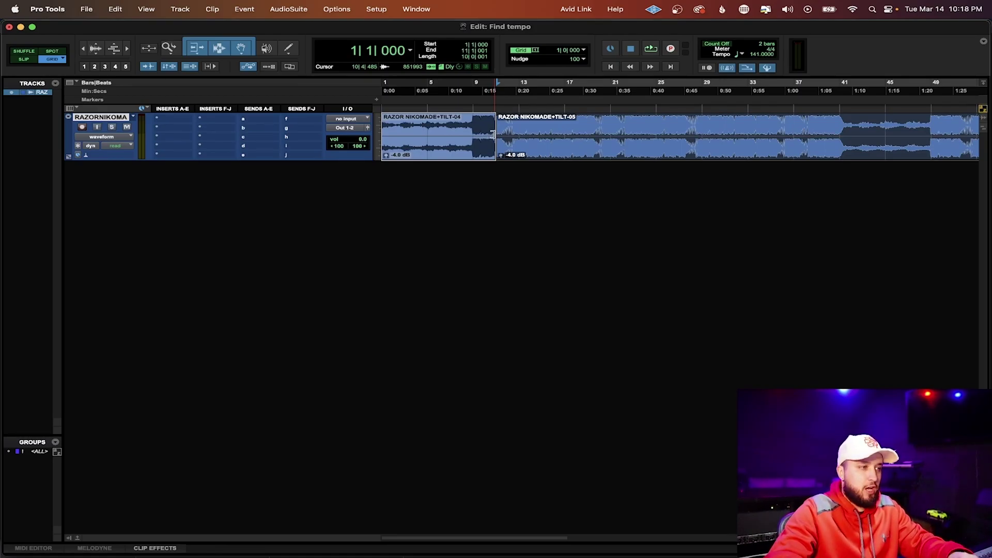
- Extend the selection to bar 127 and zoom in on the bar 89 kick to verify grid alignment
left_click_drag(493, 134, 979, 158)
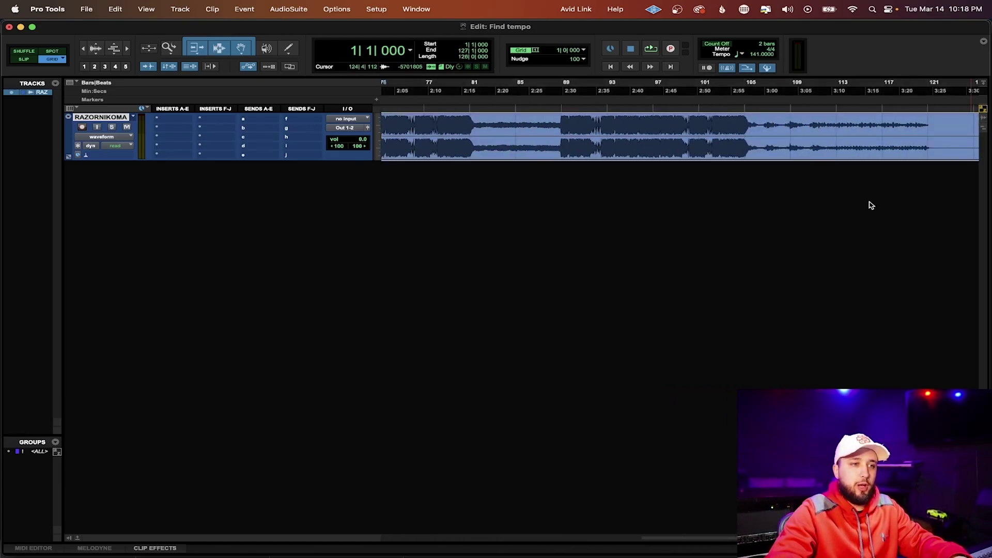
key("r")
key("r")
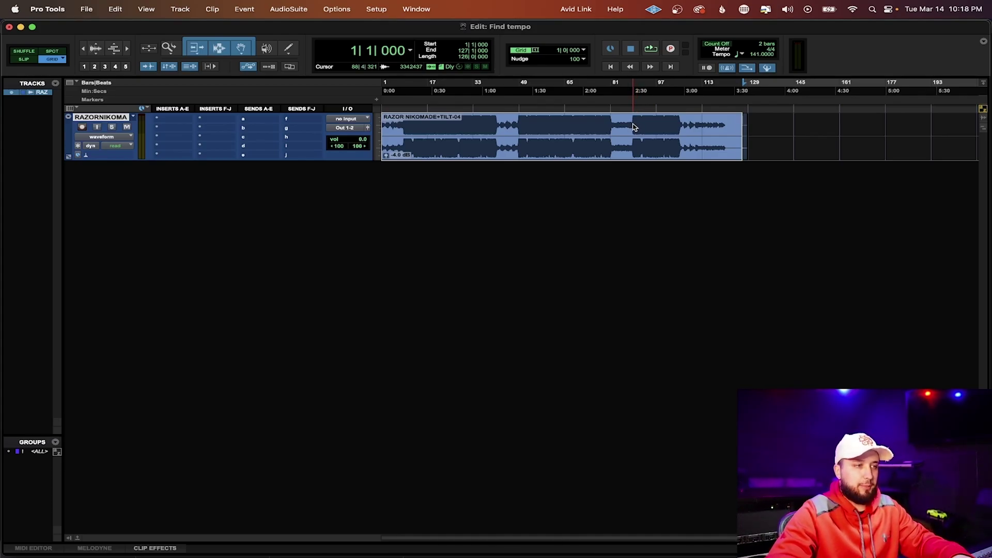
left_click(638, 130)
key("t")
key("t")
key("t")
key("t")
key("t")
key("t")
key("t")
key("t")
key("t")
key("t")
key("t")
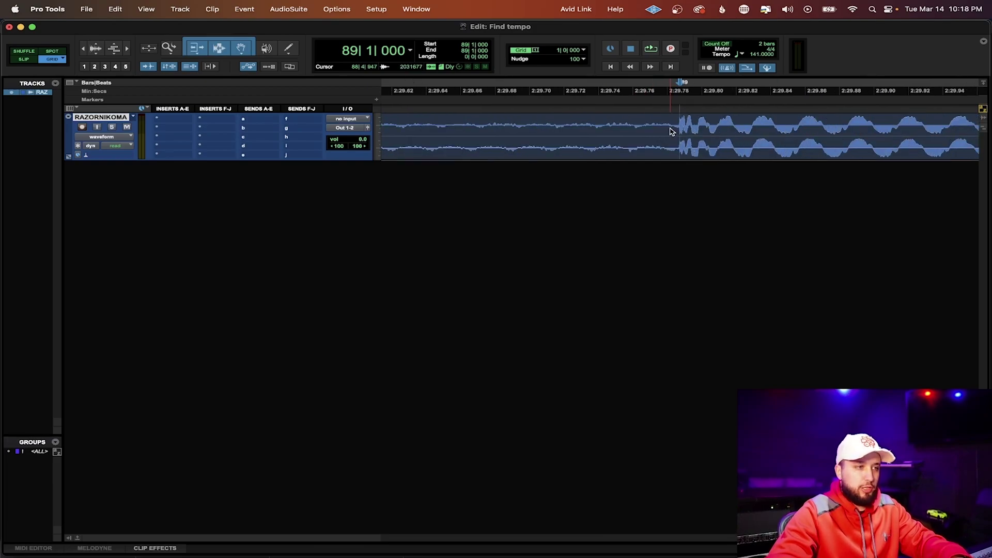
key("r")
key("r")
key("r")
key("r")
key("r")
key("r")
key("r")
key("r")
key("r")
key("r")
key("r")
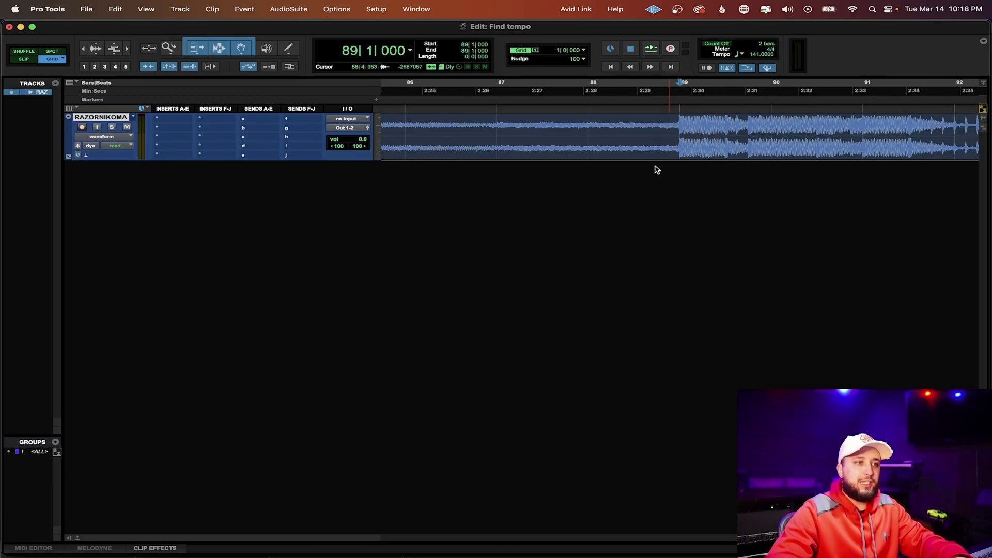